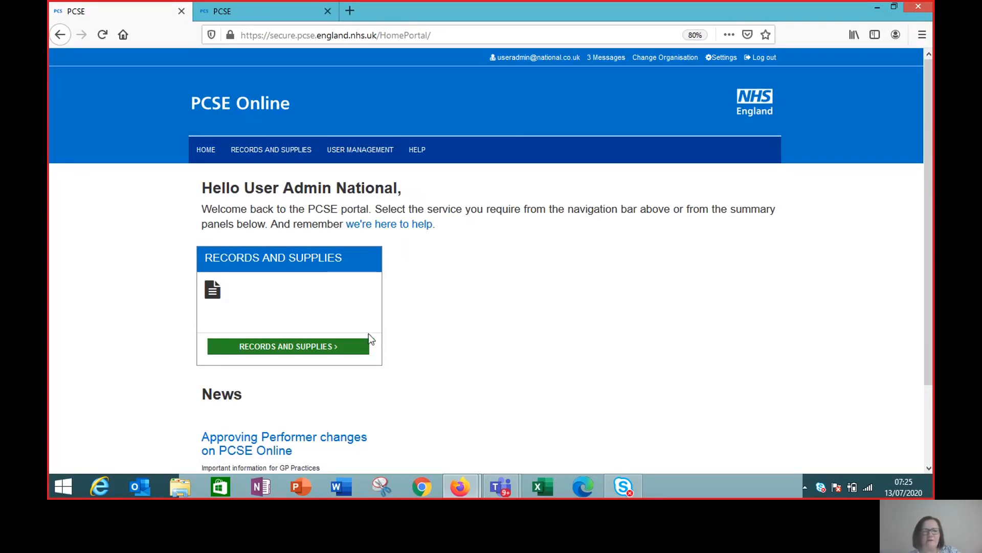
# - Go to the User Management area from the portal home page
pyautogui.click(361, 150)
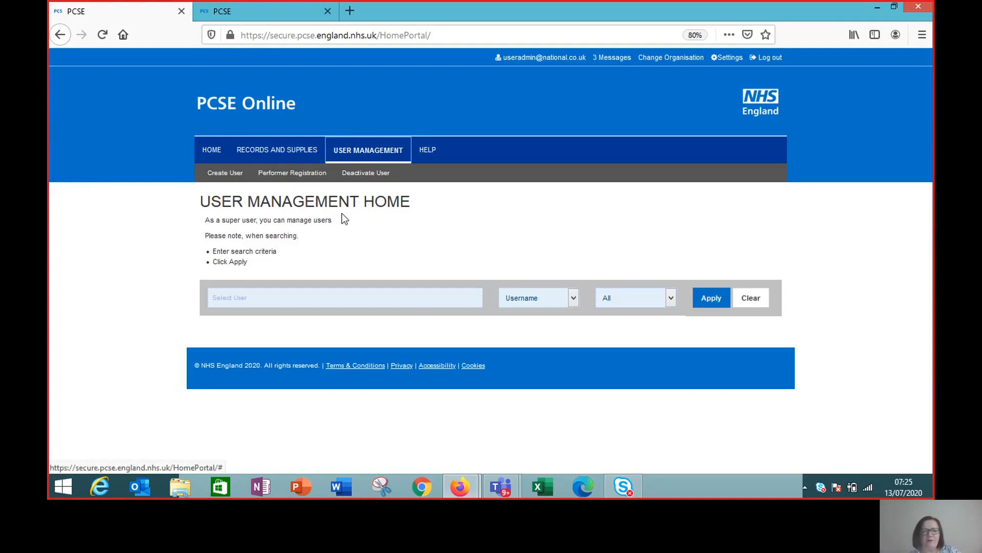
# - Search users by the administrator's own username and apply the search
pyautogui.click(273, 293)
pyautogui.write('user')
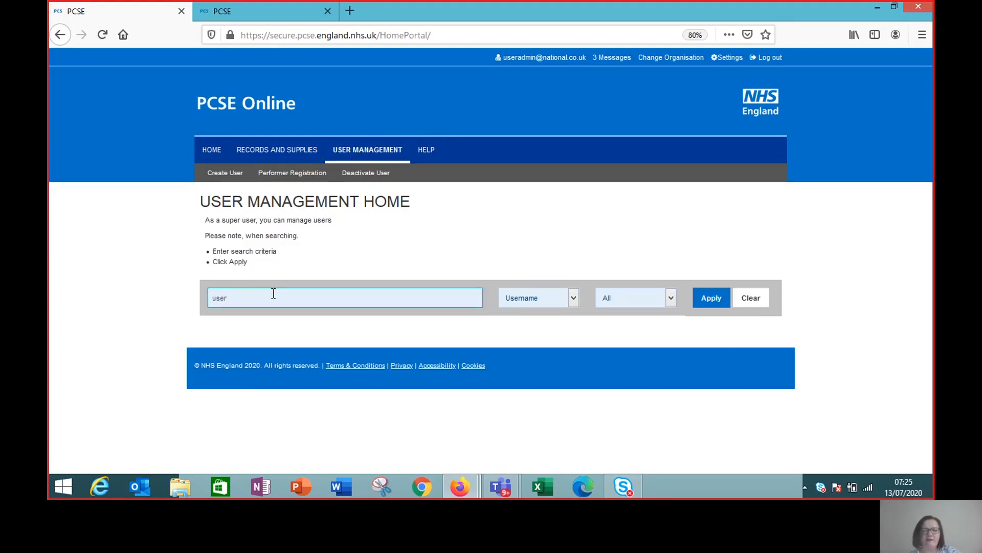
pyautogui.click(714, 297)
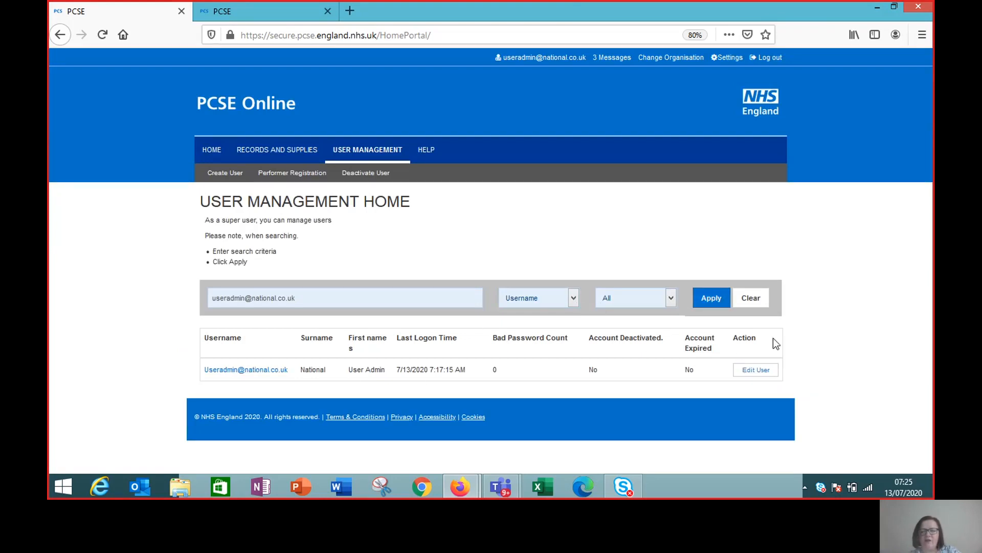
# - Tick GOSClaimManager in the administrator account's roles and save the update
pyautogui.click(760, 373)
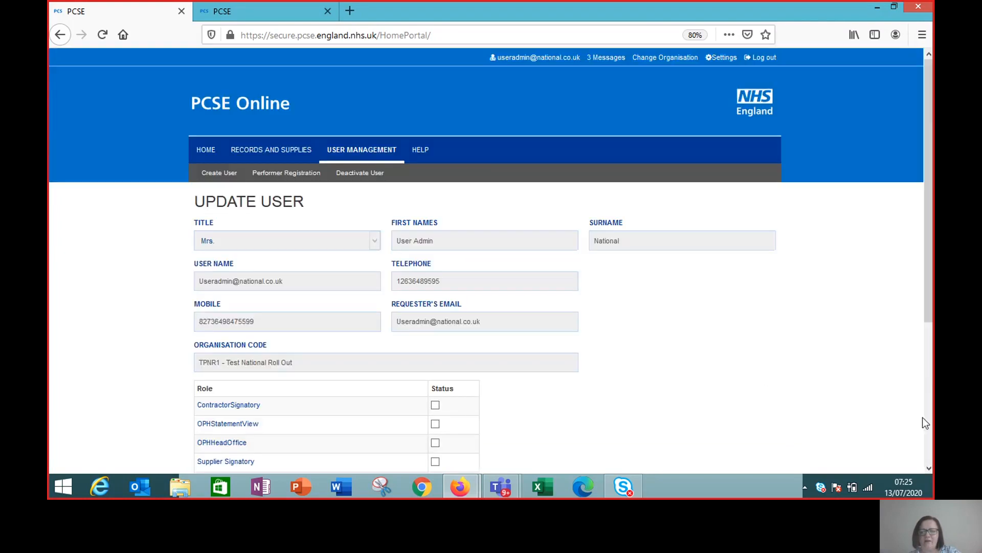
pyautogui.click(929, 467)
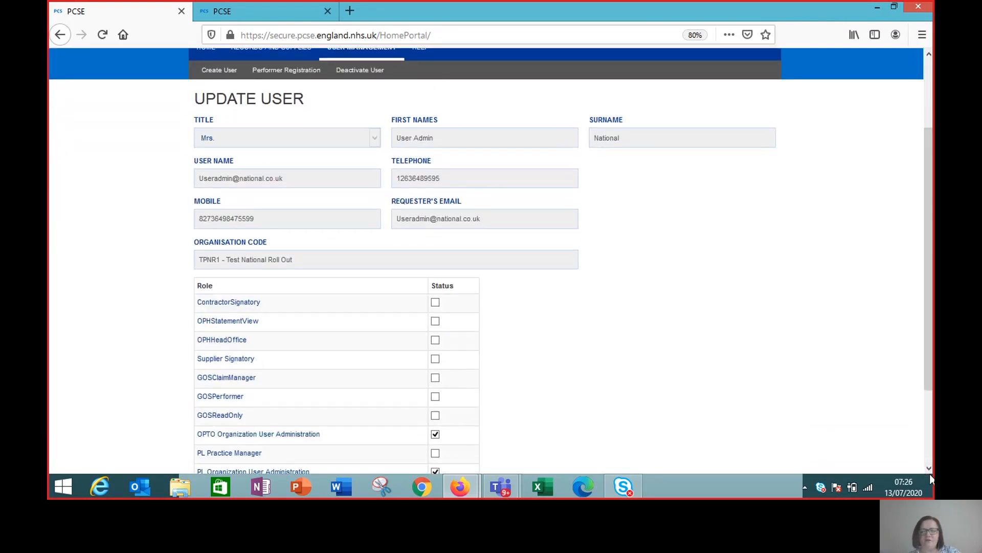
pyautogui.click(928, 467)
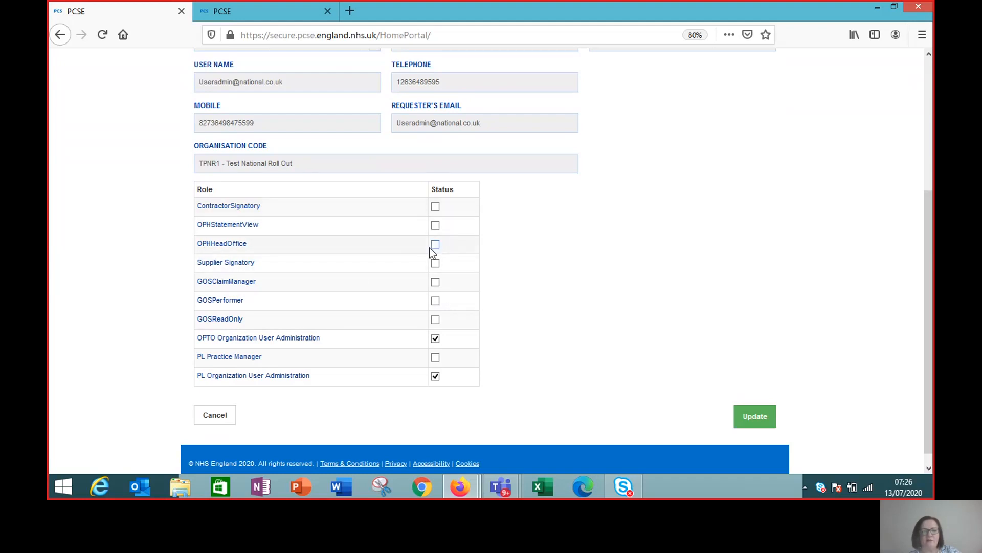
pyautogui.click(435, 282)
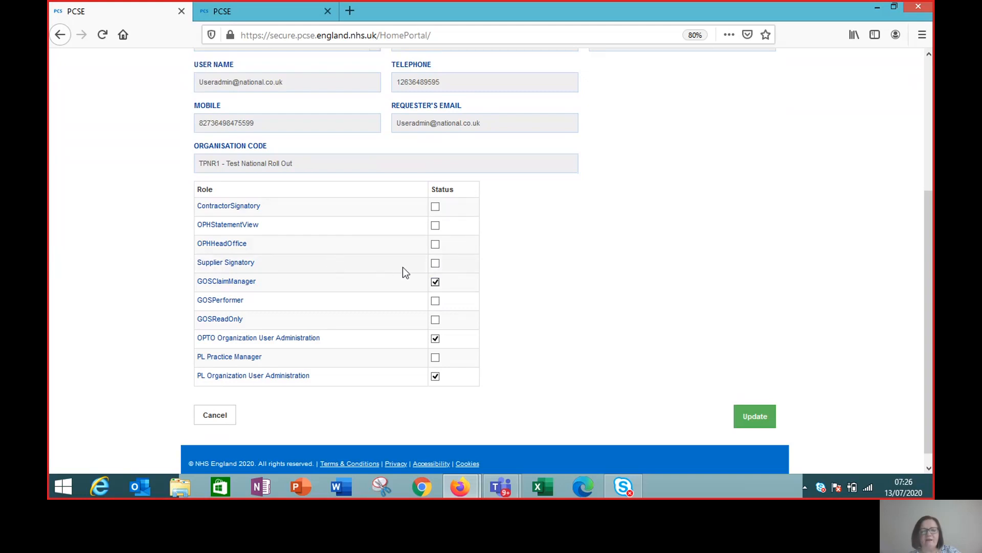
pyautogui.click(434, 263)
pyautogui.click(762, 420)
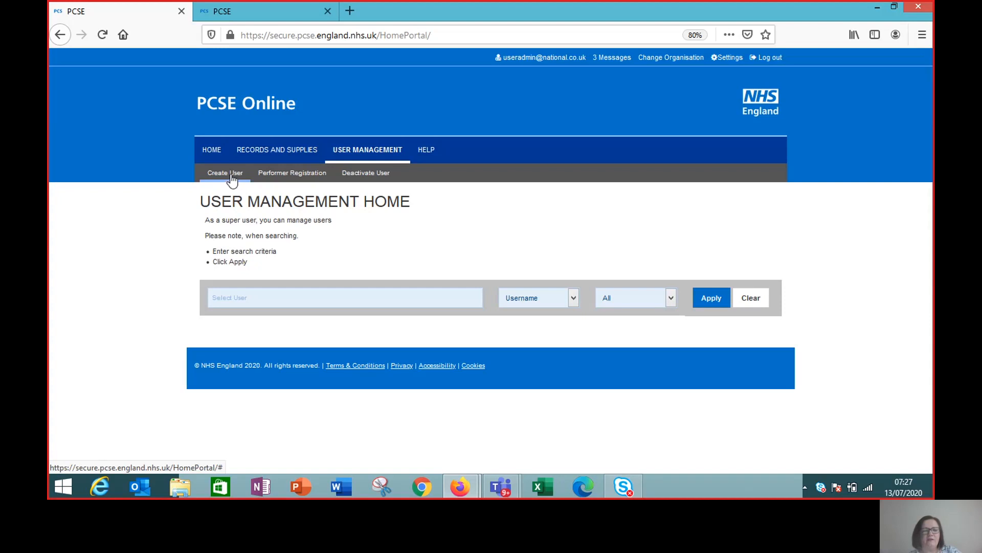
# - Open the blank Create New User form after briefly viewing Performer Registration
pyautogui.click(231, 179)
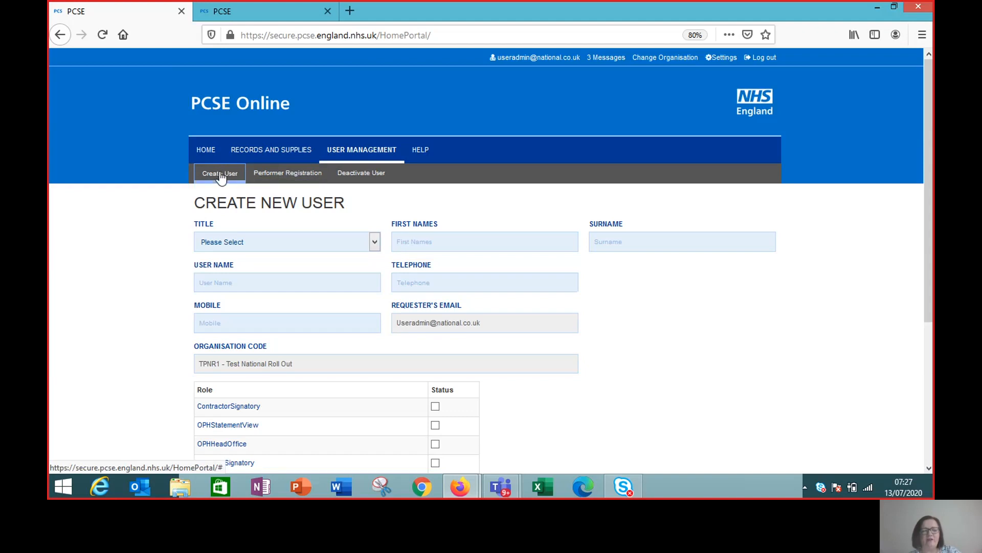
pyautogui.click(283, 174)
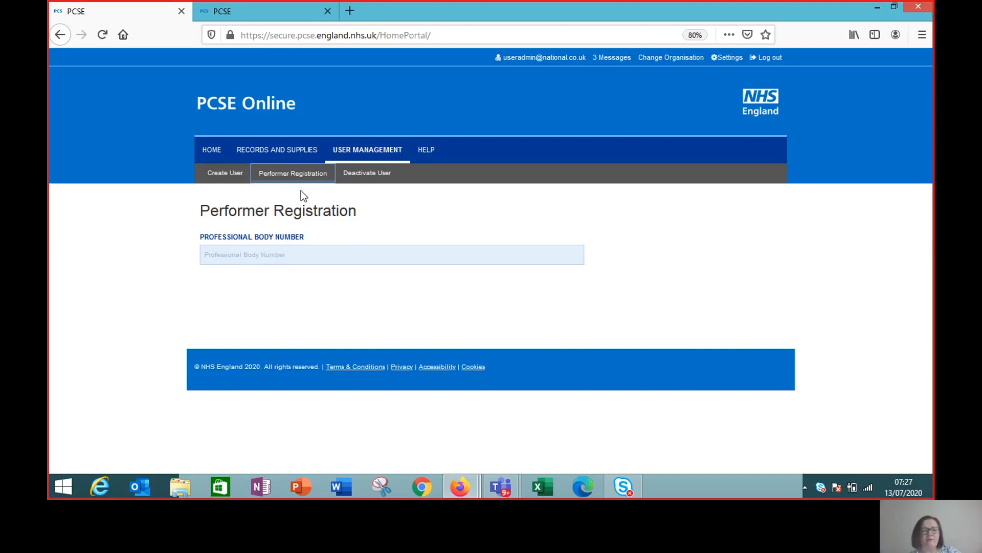
pyautogui.click(229, 180)
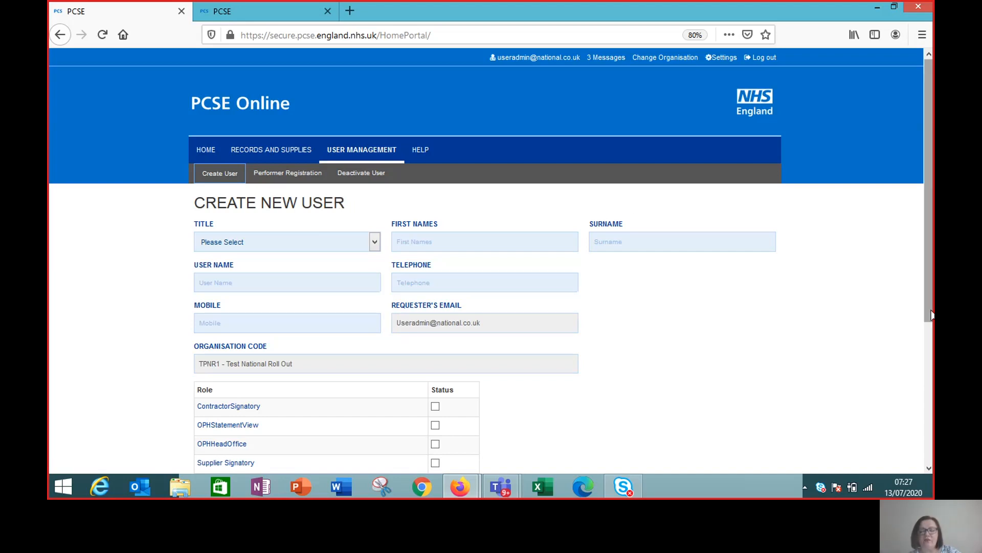
pyautogui.moveTo(929, 309); pyautogui.dragTo(926, 346)
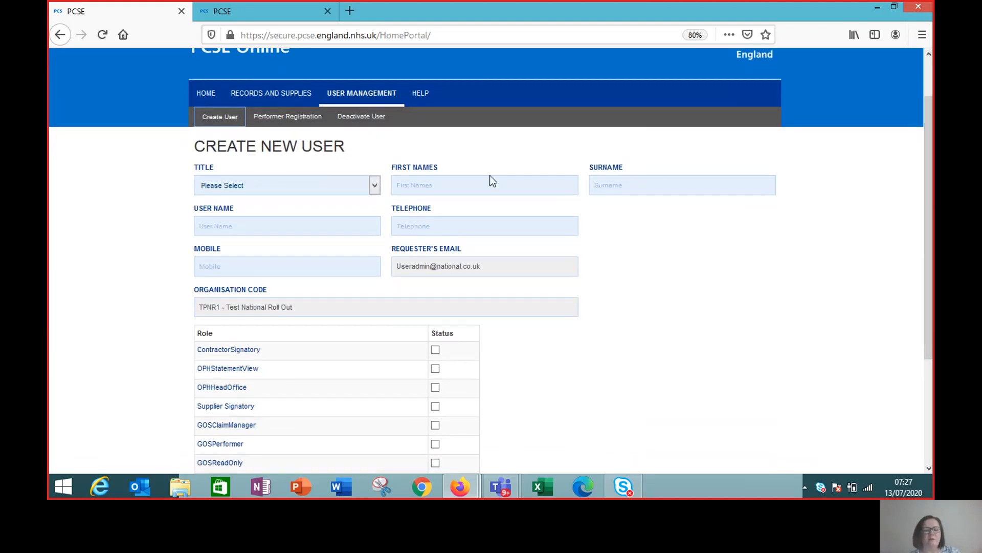
# - Set the new user's title to Miss and enter their first name and surname
pyautogui.click(375, 185)
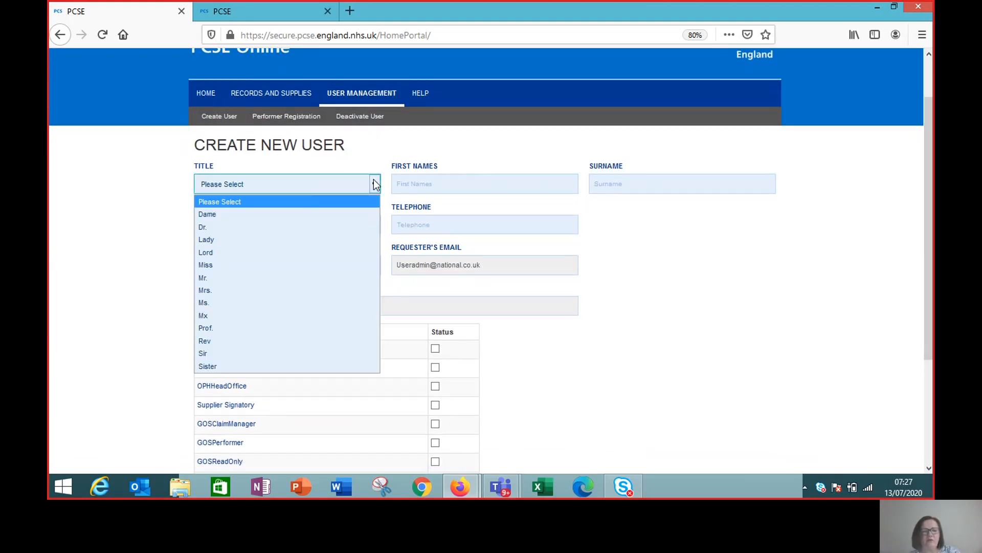
pyautogui.click(244, 263)
pyautogui.click(427, 187)
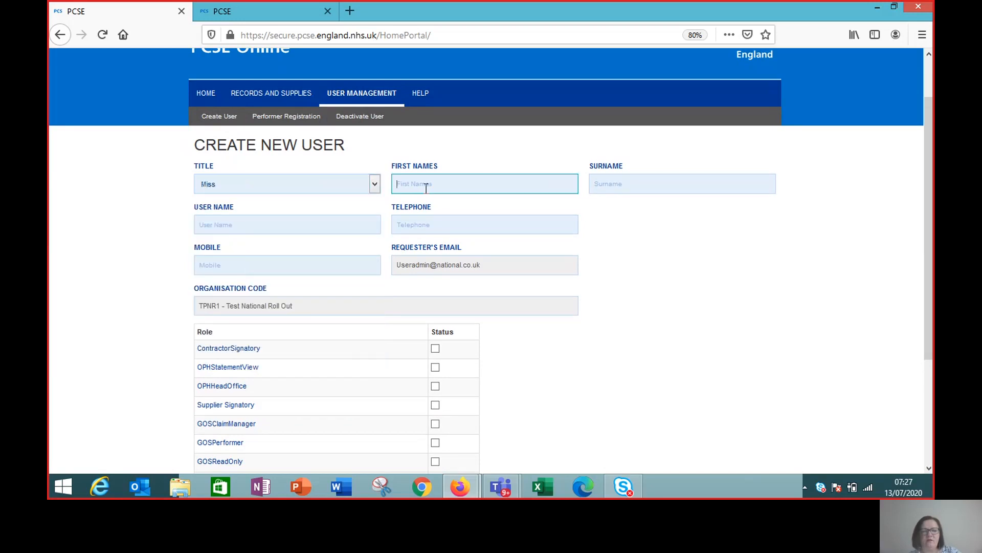
pyautogui.write('Test')
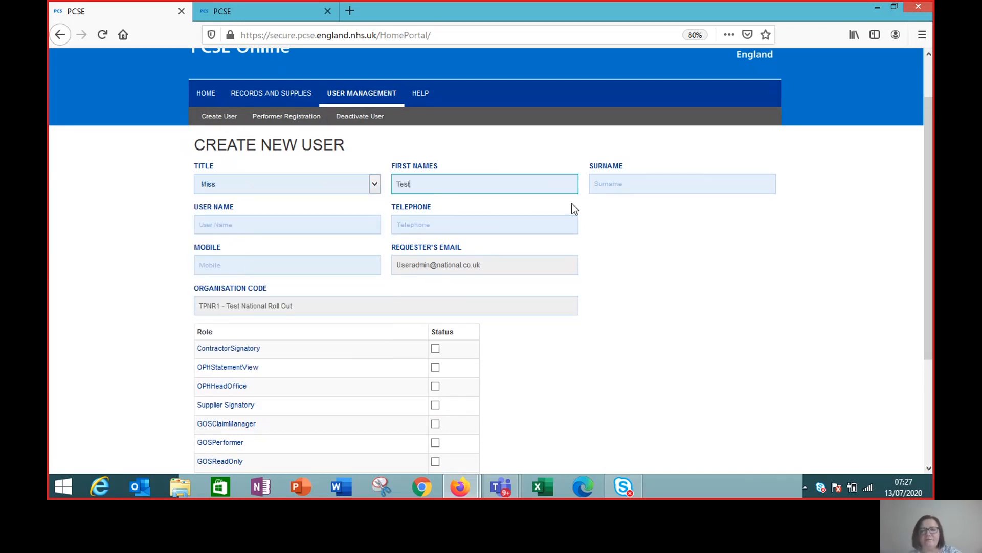
pyautogui.click(609, 185)
pyautogui.write('Reception')
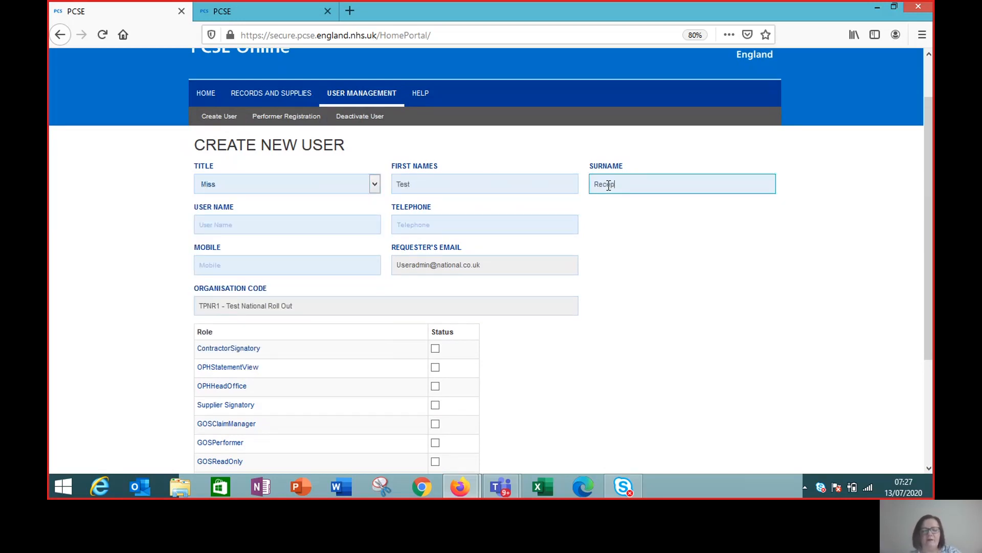
# - Enter the new user's e-mail username, telephone number and mobile number
pyautogui.click(241, 225)
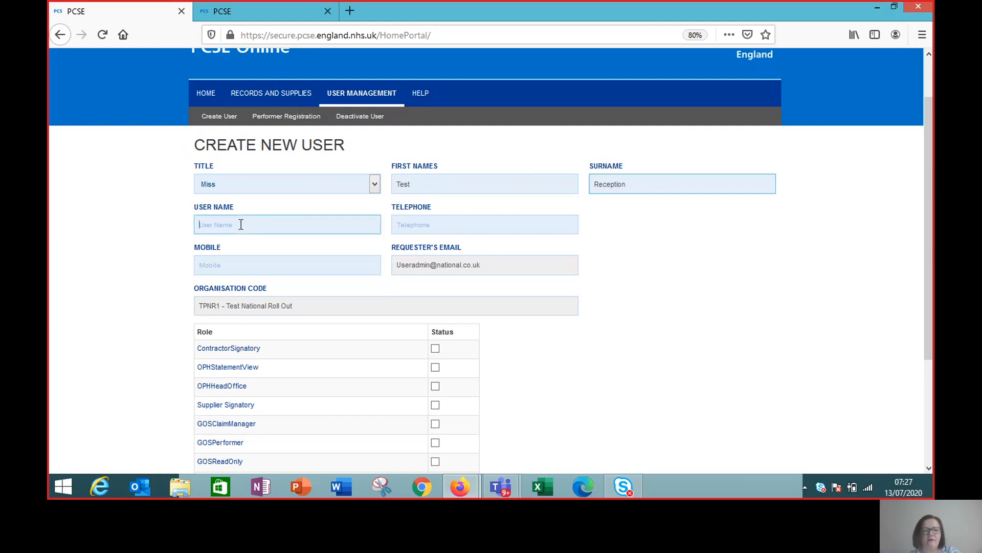
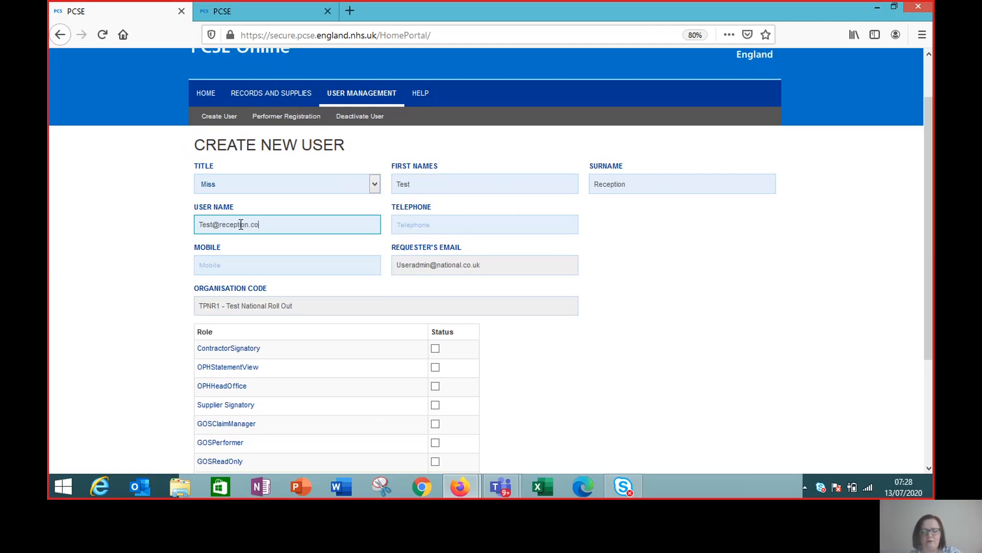
pyautogui.click(427, 223)
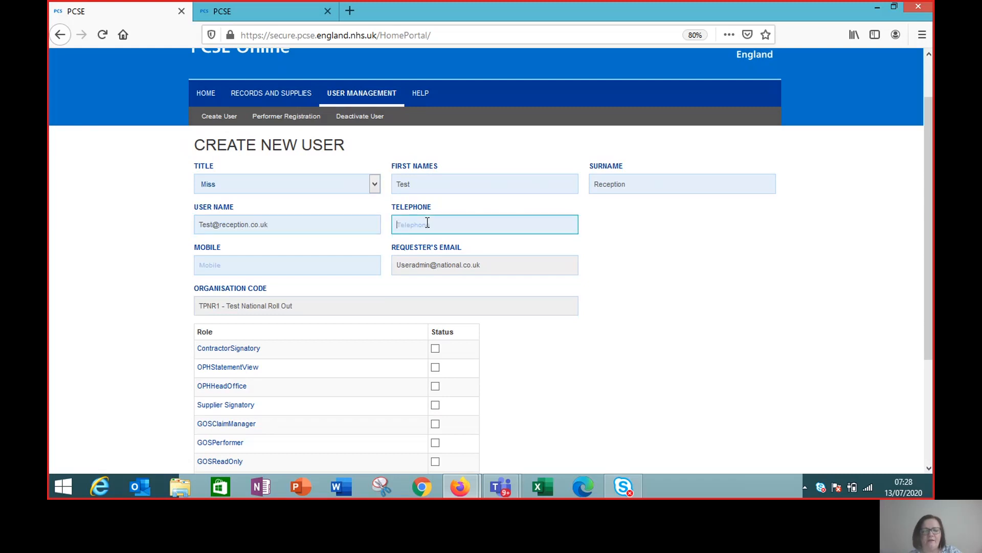
pyautogui.write('123123123')
pyautogui.click(272, 266)
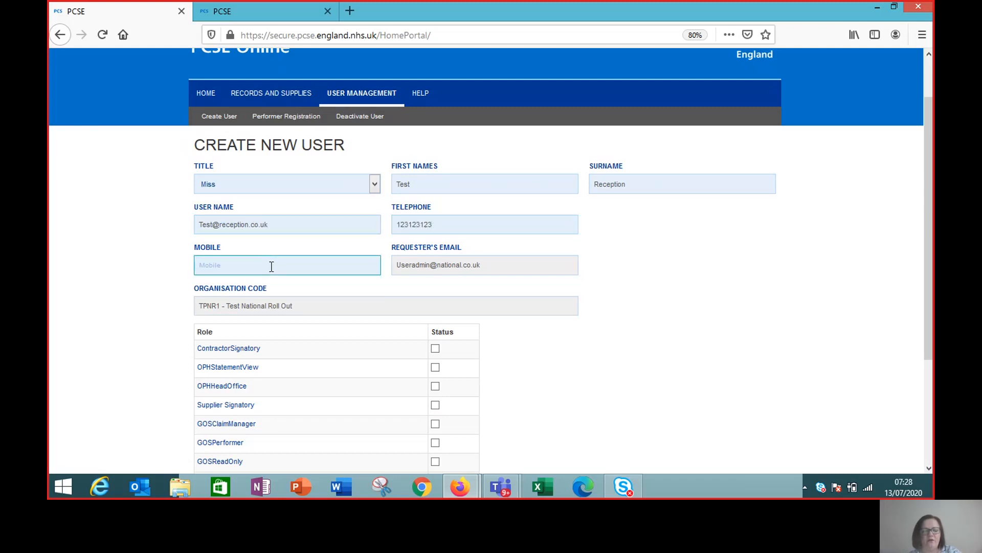
pyautogui.write('123123123')
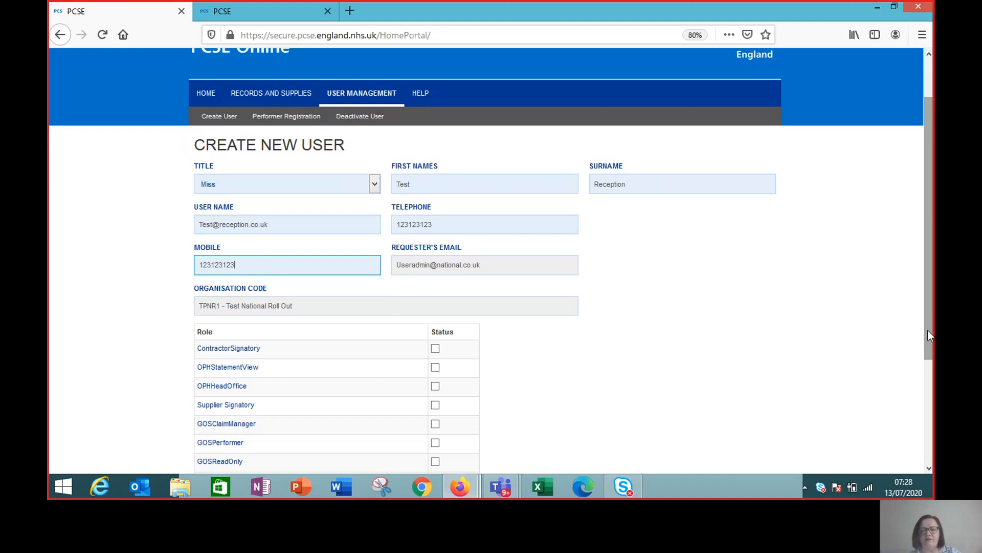
pyautogui.moveTo(927, 331); pyautogui.dragTo(927, 361)
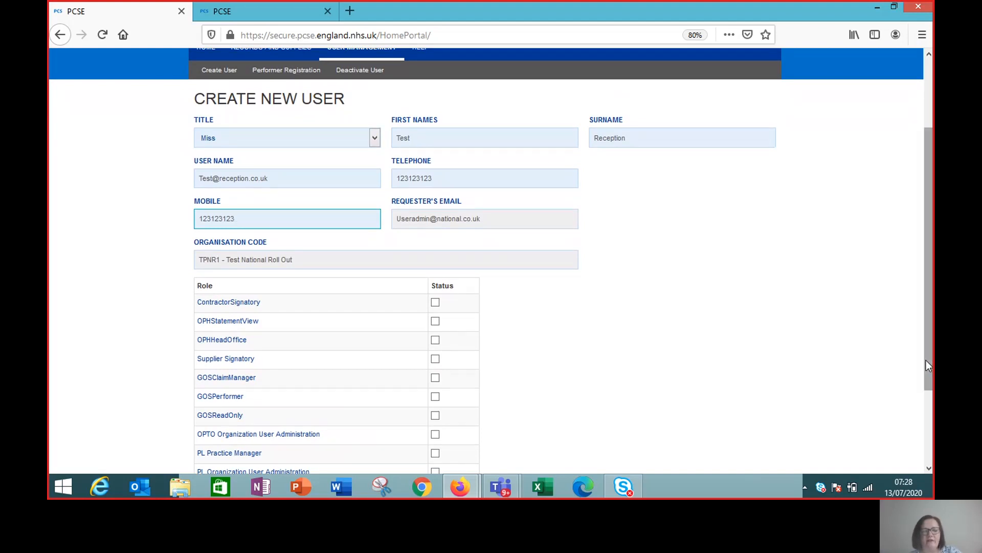
# - Give the new user the GOSClaimManager role, create the account, and dismiss the confirmation
pyautogui.click(435, 378)
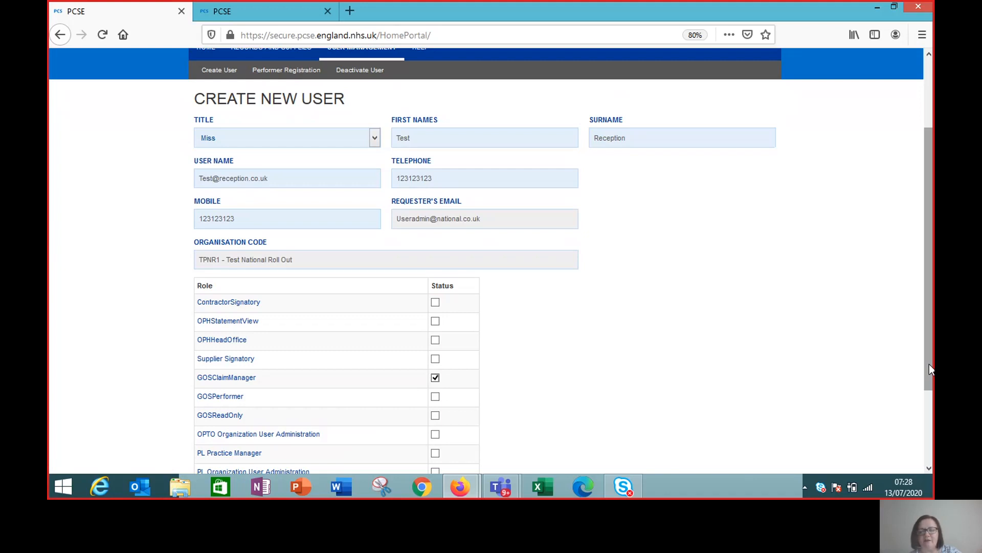
pyautogui.moveTo(929, 364); pyautogui.dragTo(927, 428)
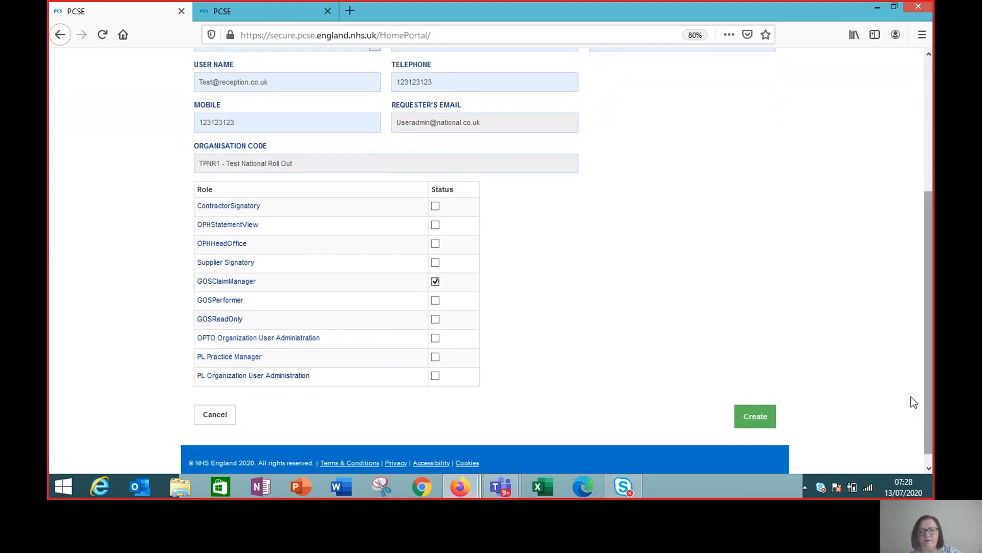
pyautogui.click(764, 422)
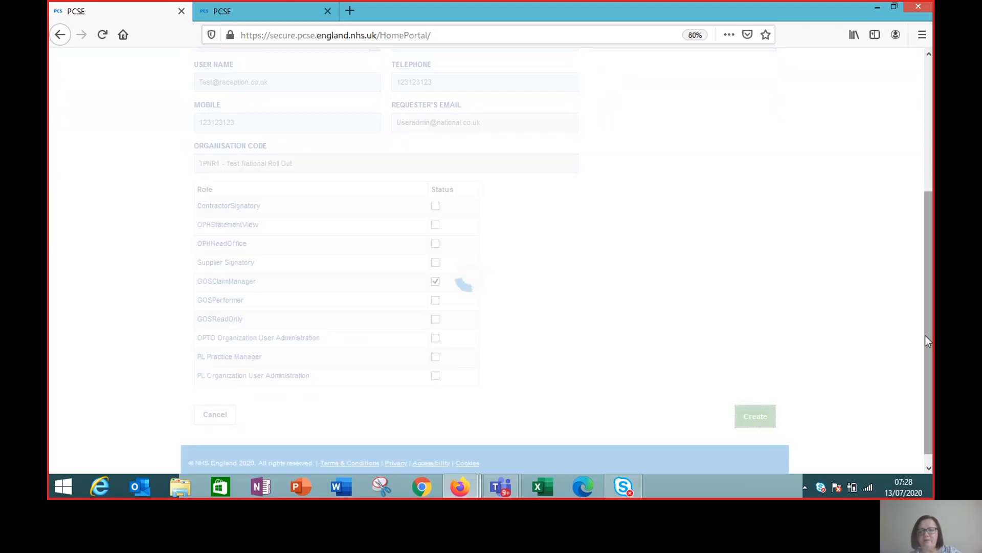
pyautogui.moveTo(925, 329); pyautogui.dragTo(920, 191)
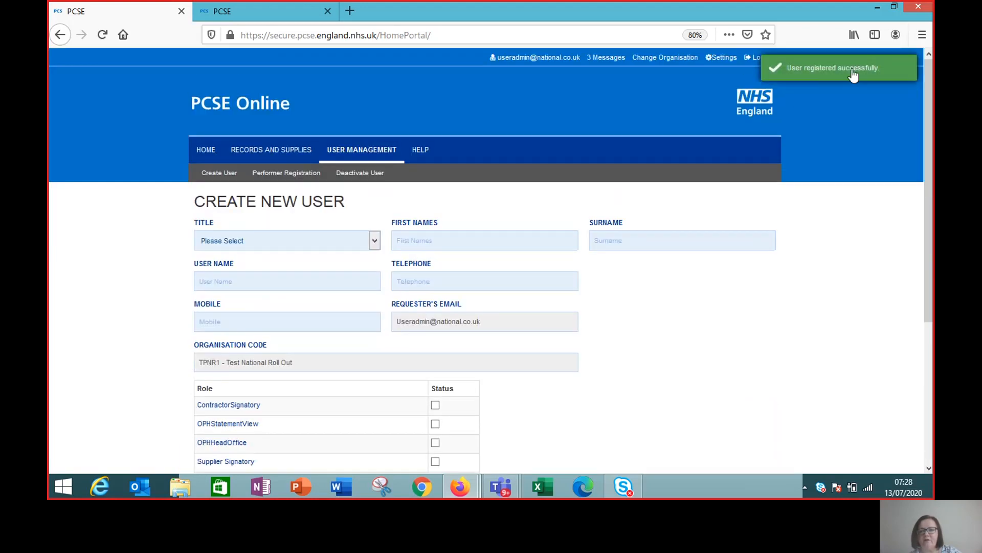
pyautogui.click(886, 70)
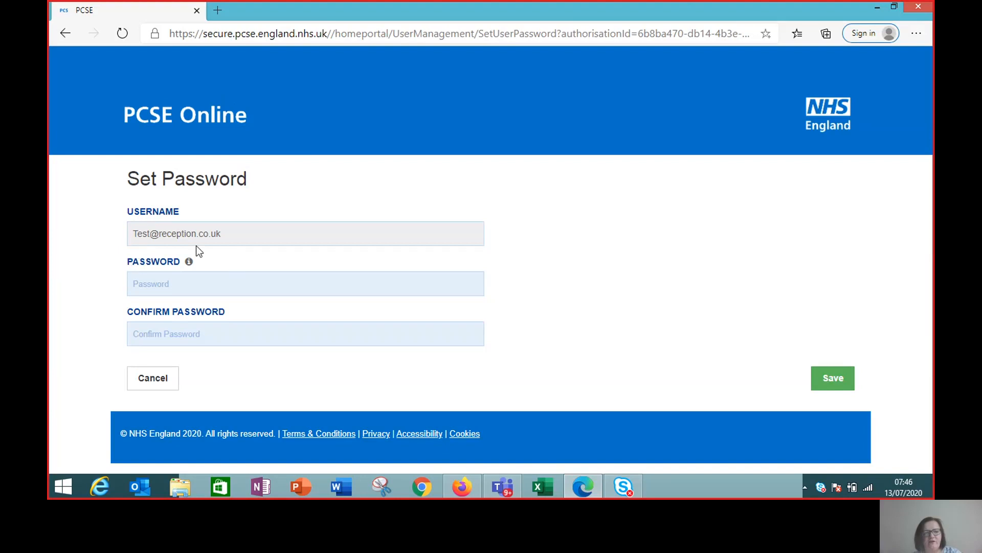
# - Enter and confirm the new user's password, save it, and dismiss the browser's save-password prompt
pyautogui.click(175, 289)
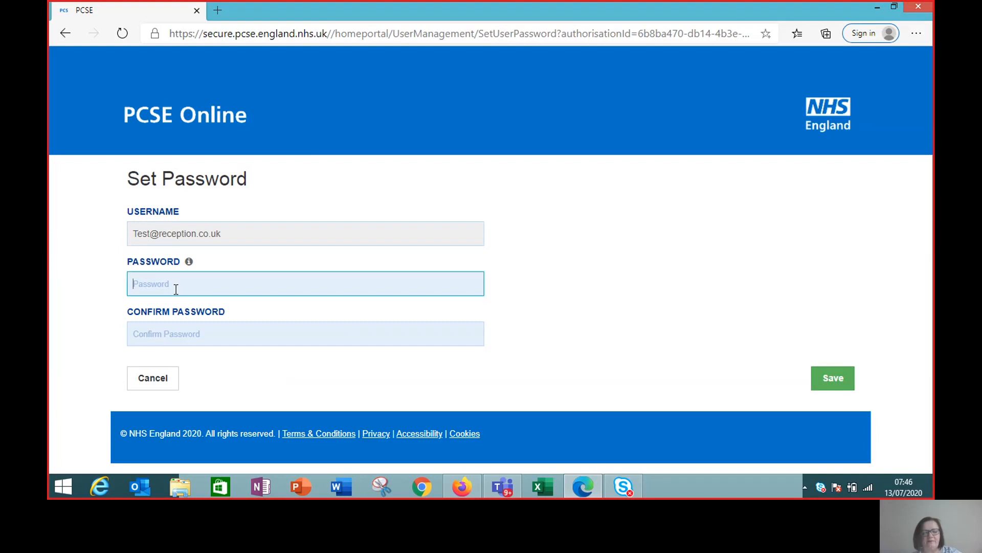
pyautogui.write('•')
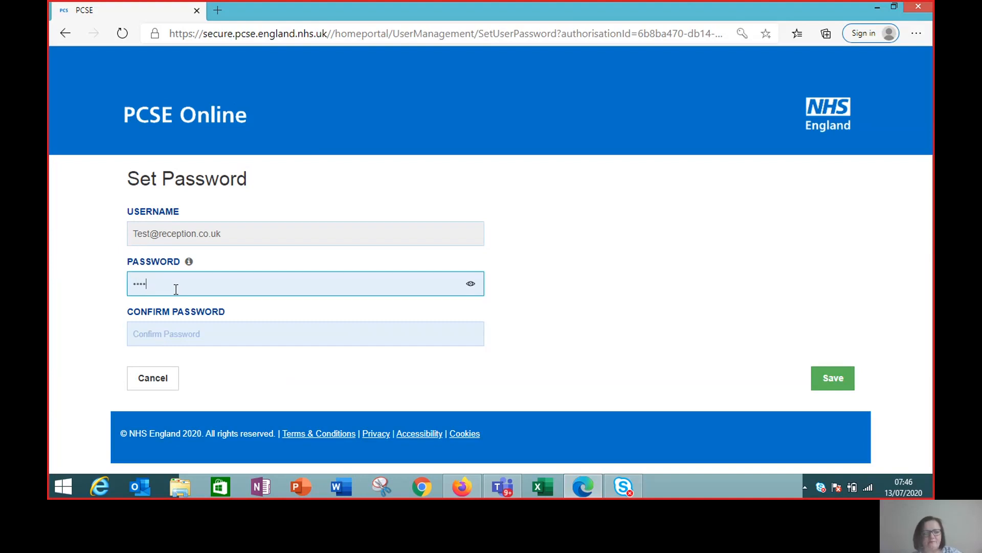
pyautogui.write('•••••••')
pyautogui.click(161, 335)
pyautogui.write('••••')
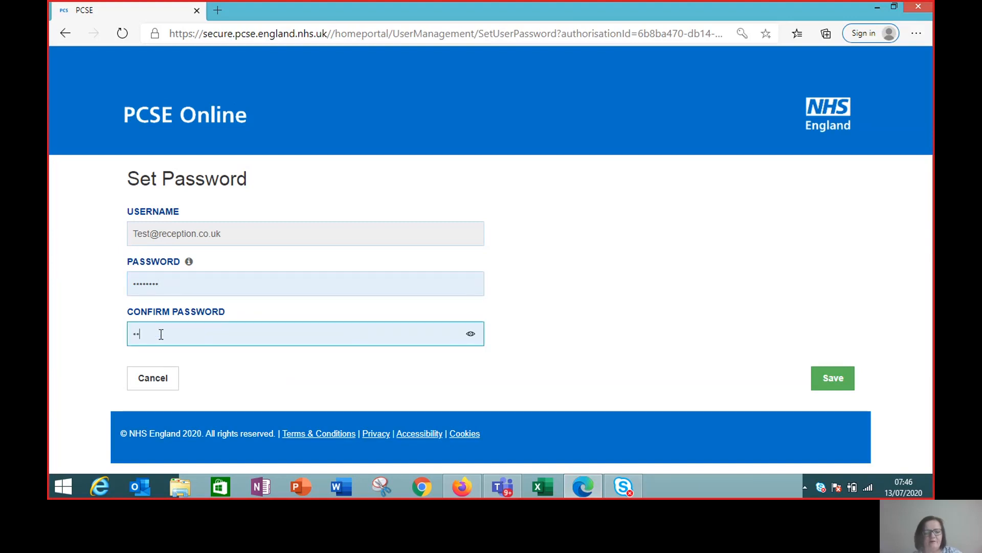
pyautogui.write('••••')
pyautogui.click(833, 377)
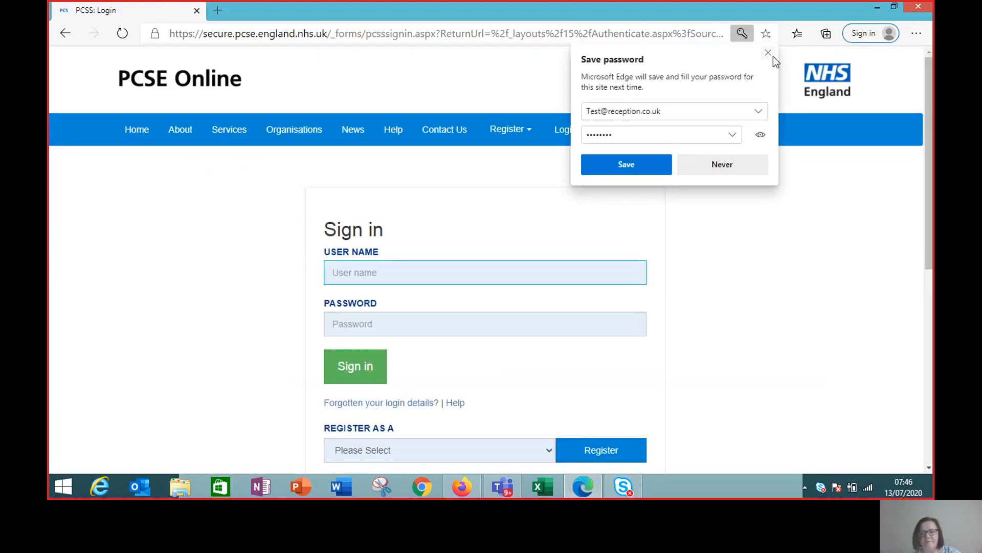
pyautogui.click(768, 53)
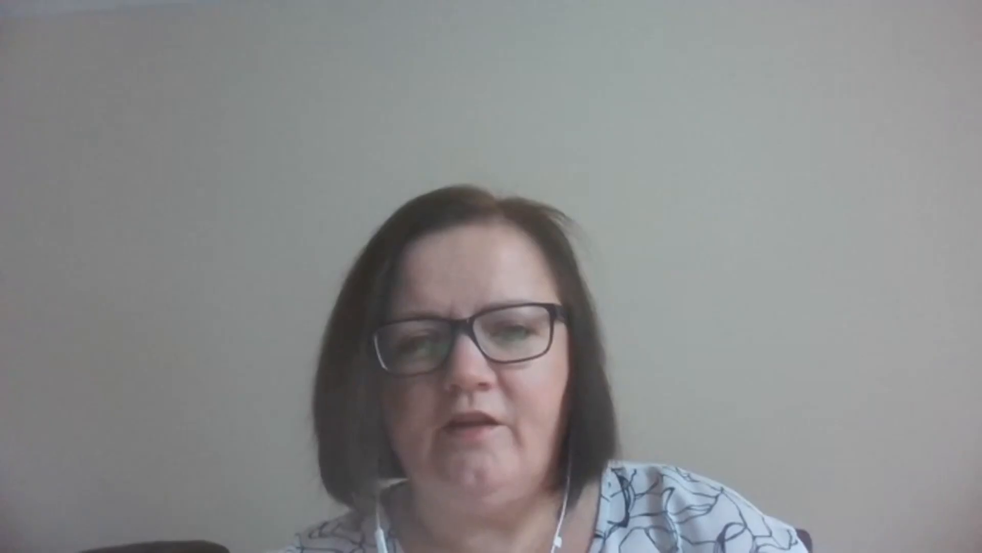